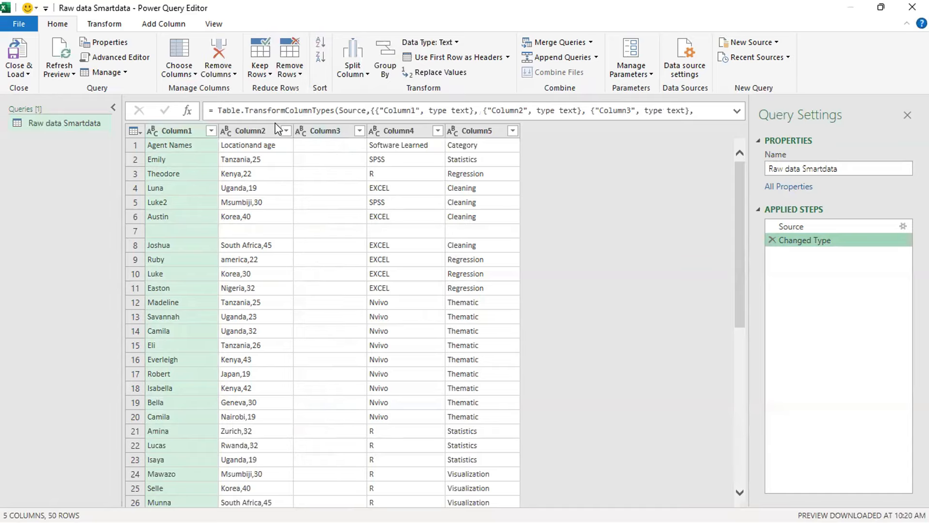
Remove the empty Column3 from the Raw data Smartdata query.
click(328, 131)
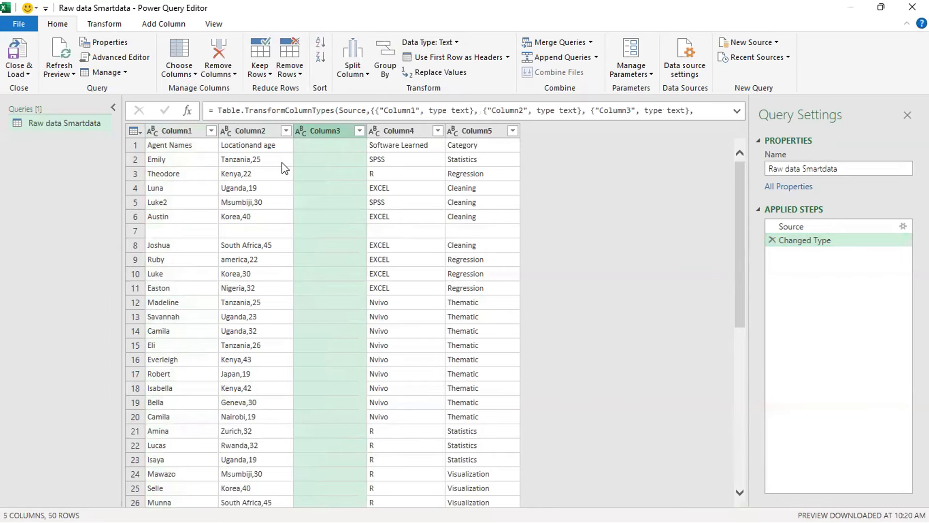
click(136, 232)
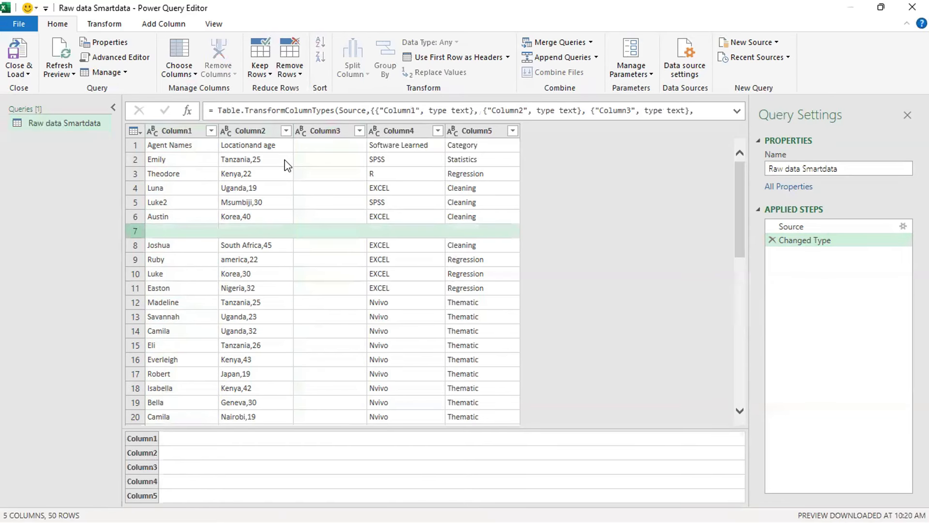
click(240, 132)
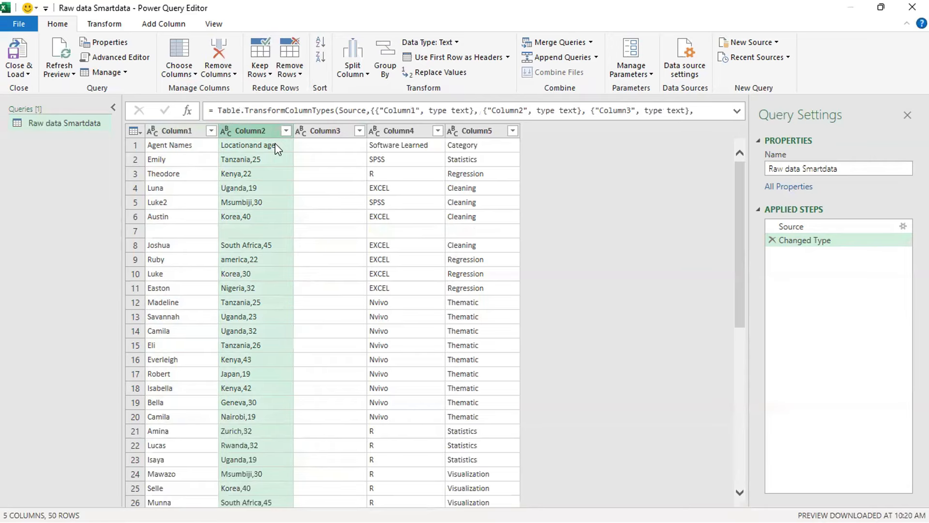
click(339, 135)
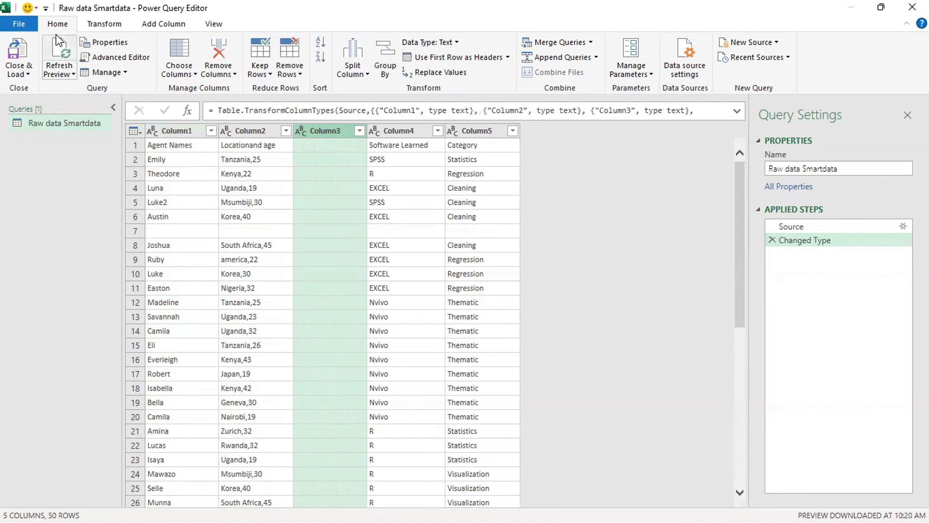
click(228, 73)
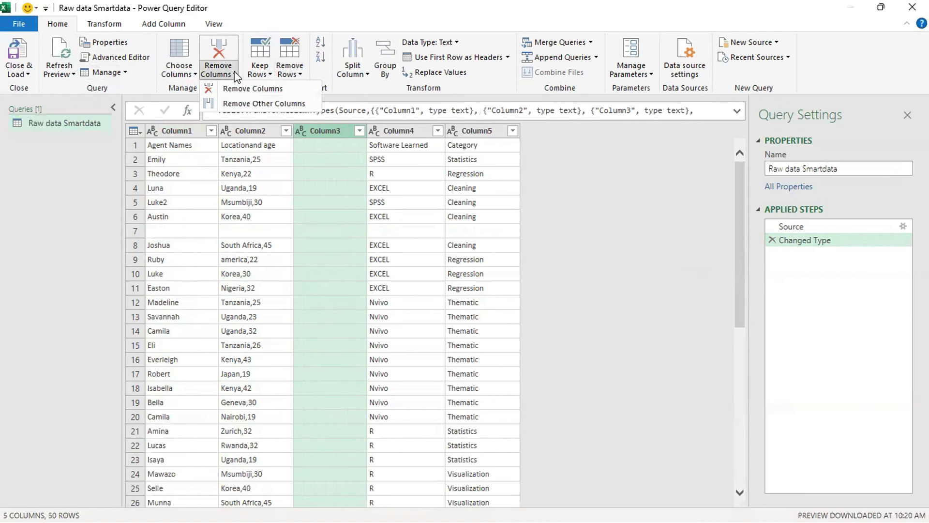
click(251, 91)
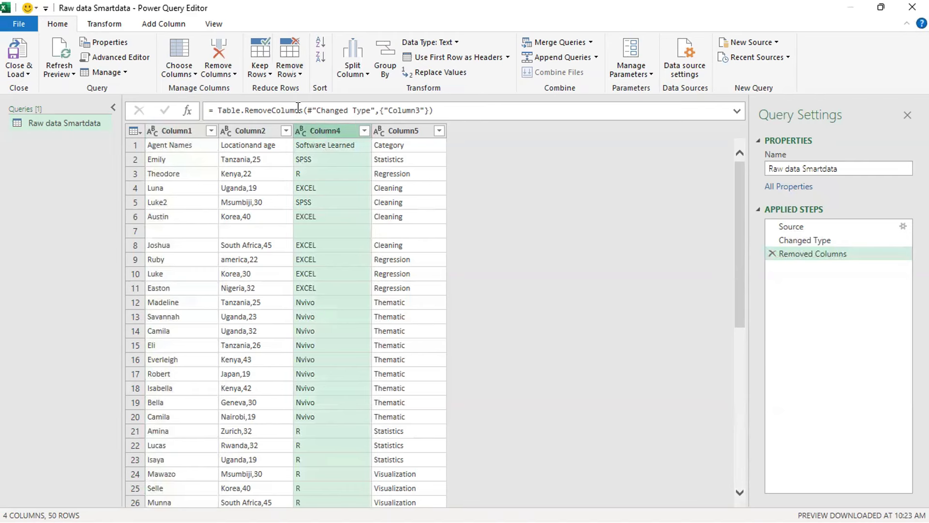
Remove the blank rows from the query table, including the empty row 7.
click(136, 230)
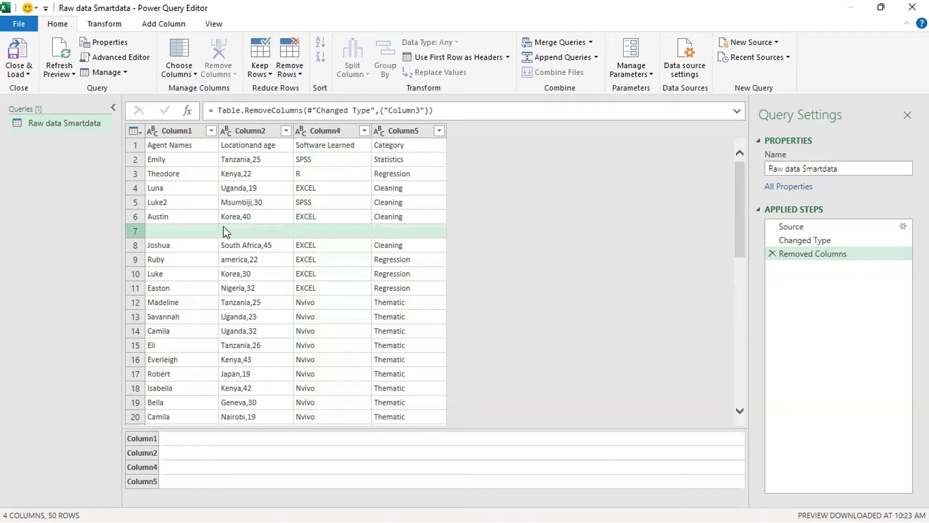
click(300, 74)
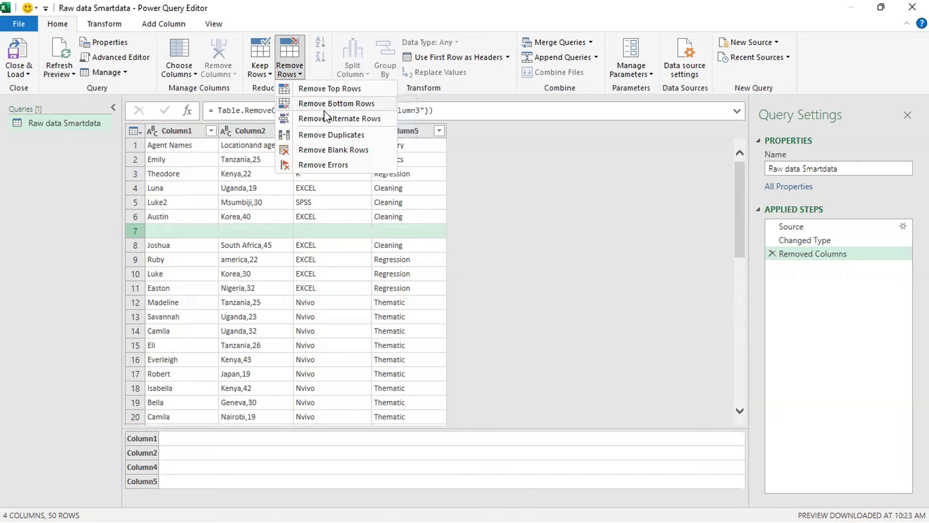
click(333, 150)
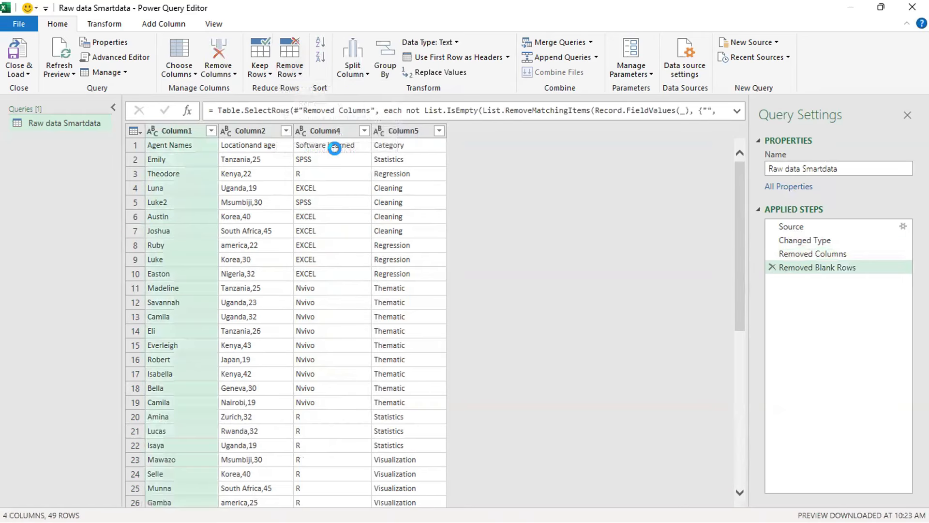
click(252, 130)
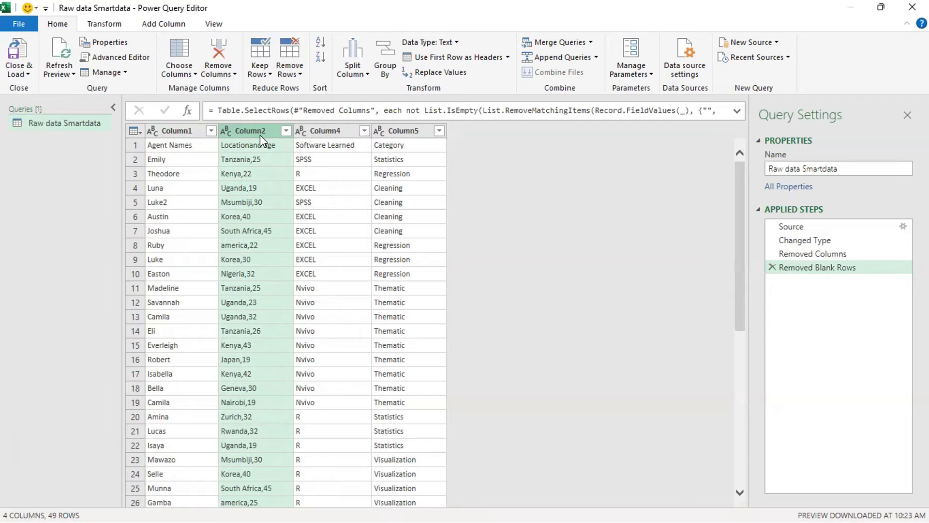
click(368, 78)
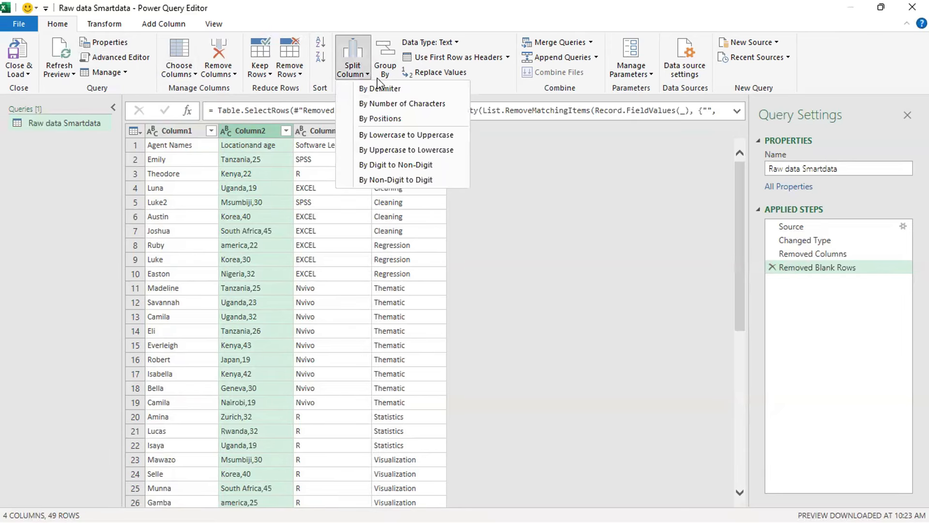
click(400, 88)
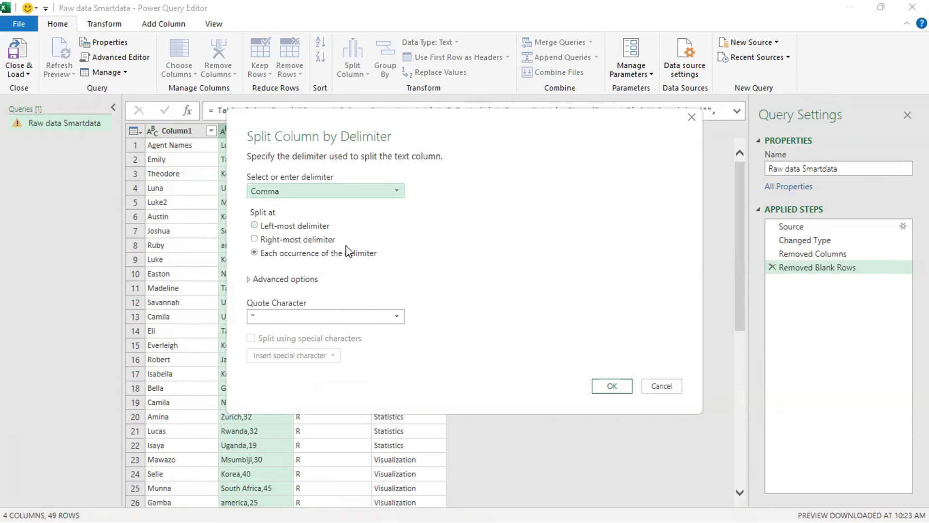
click(285, 193)
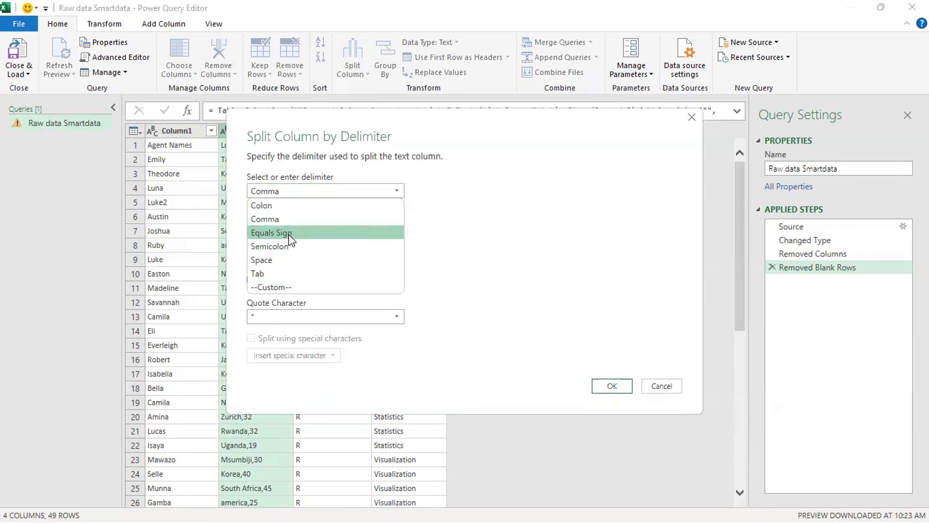
click(248, 401)
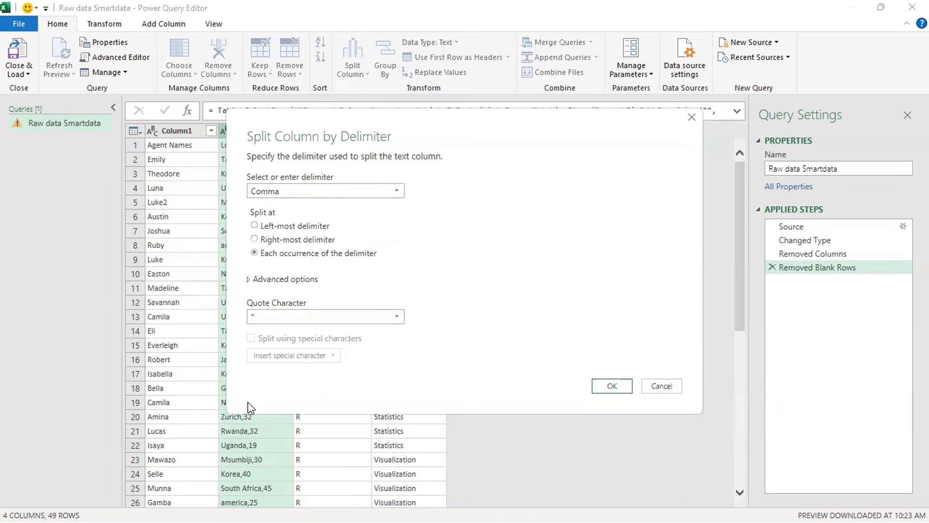
click(661, 386)
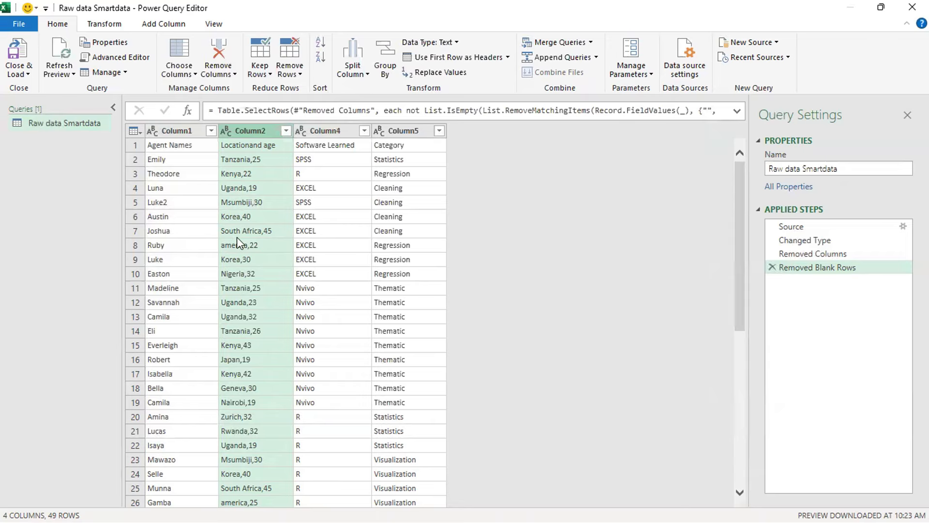
Split Column2 by the comma delimiter at each occurrence, with the quote character set to None.
click(364, 69)
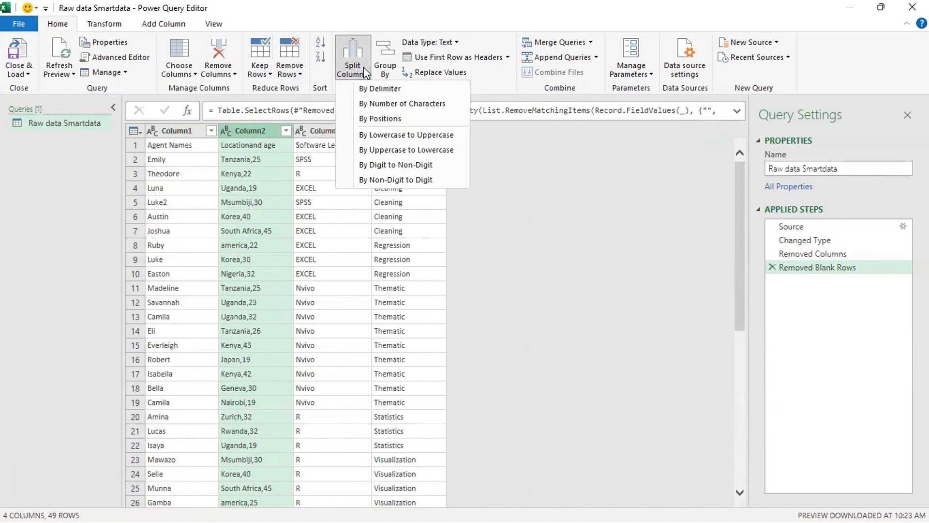
click(383, 88)
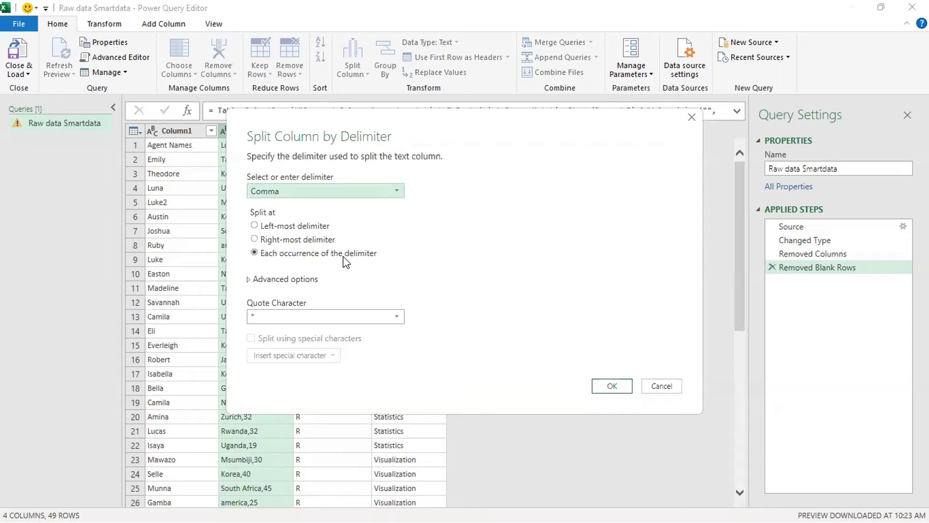
click(254, 254)
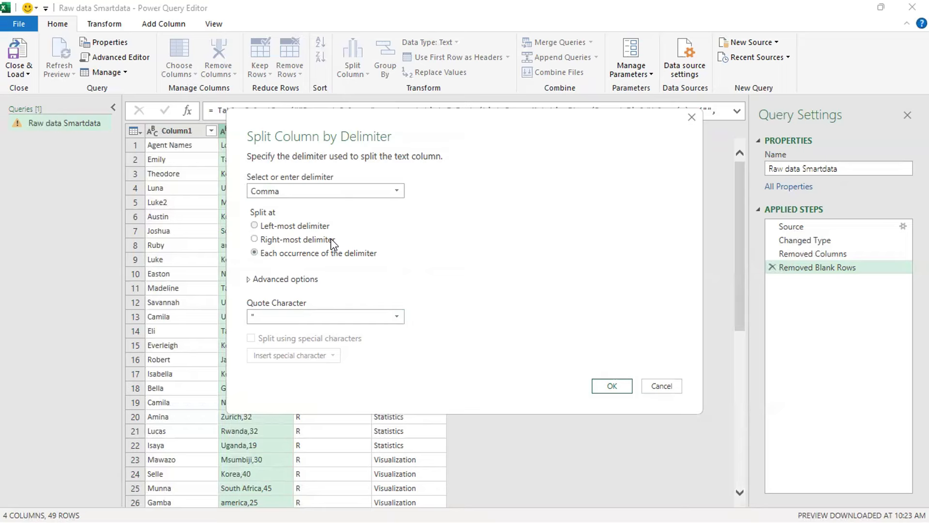
click(297, 317)
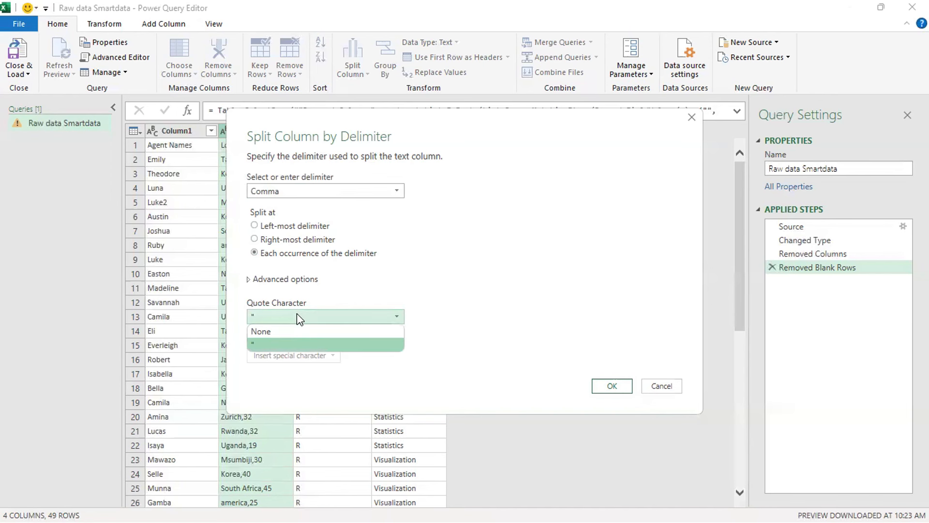
click(287, 331)
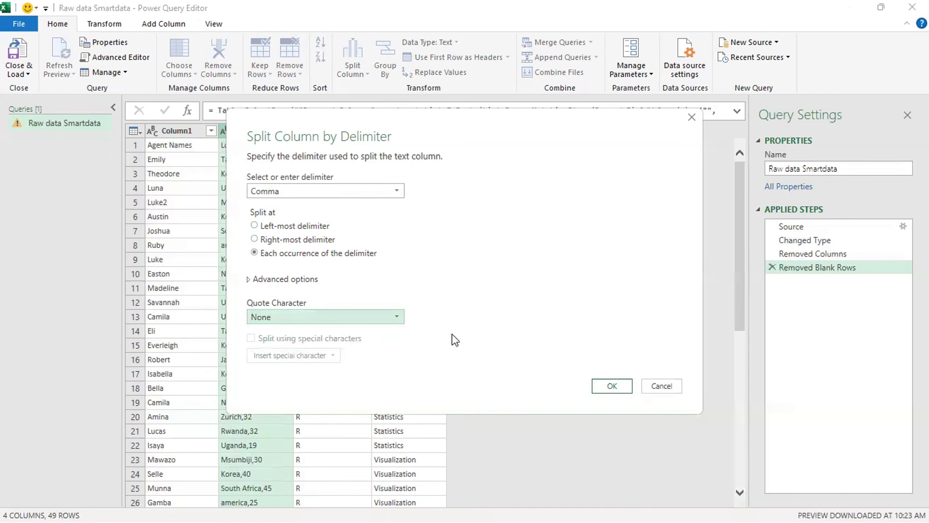
click(607, 382)
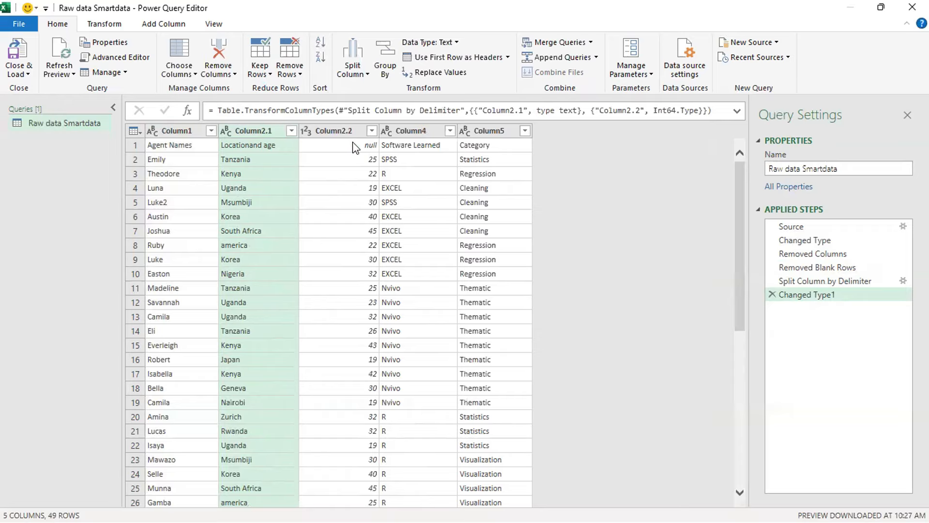
Promote the first row of the table, containing Agent Names and Category, to column headers.
click(249, 145)
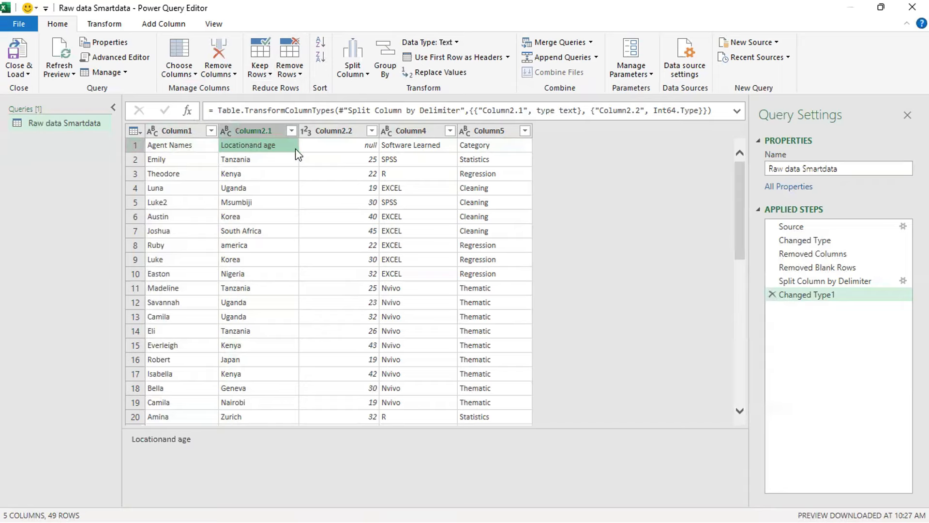
click(135, 147)
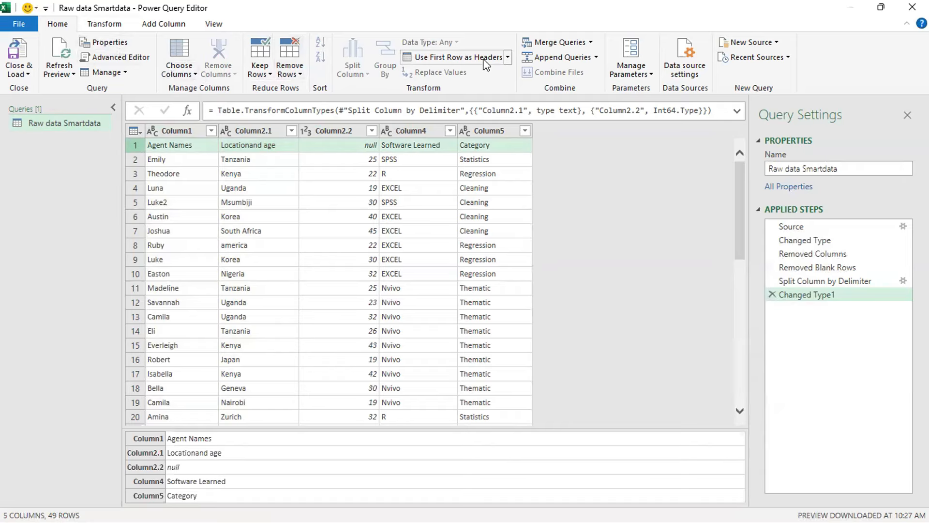
click(508, 57)
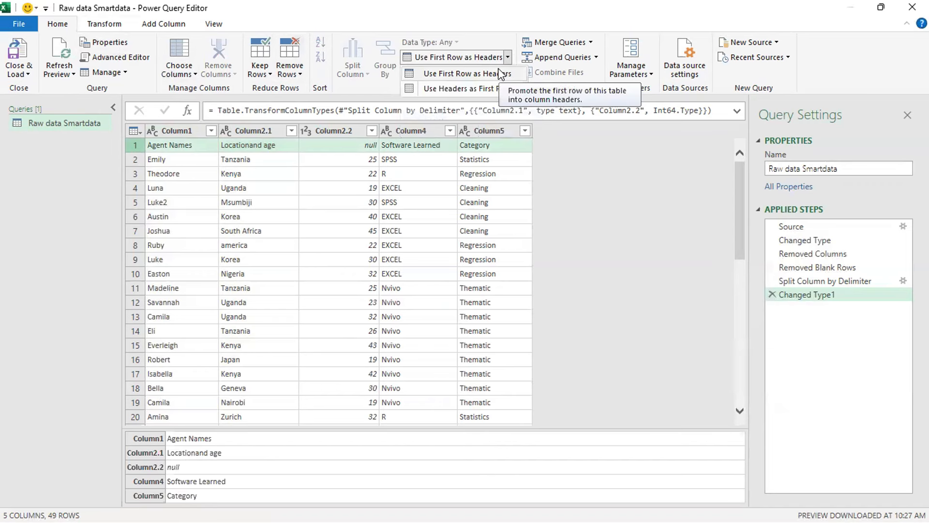
click(501, 74)
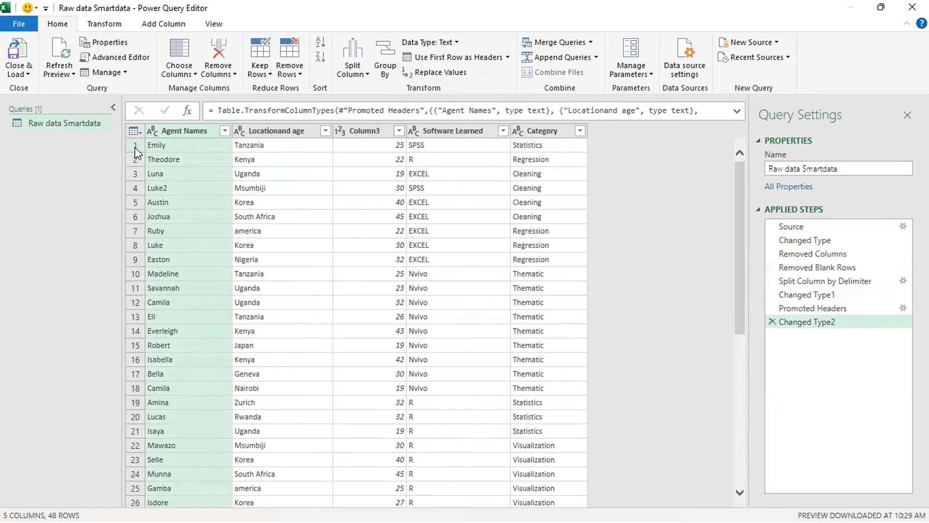
Rename the "Locationand age" column to "Location".
click(298, 134)
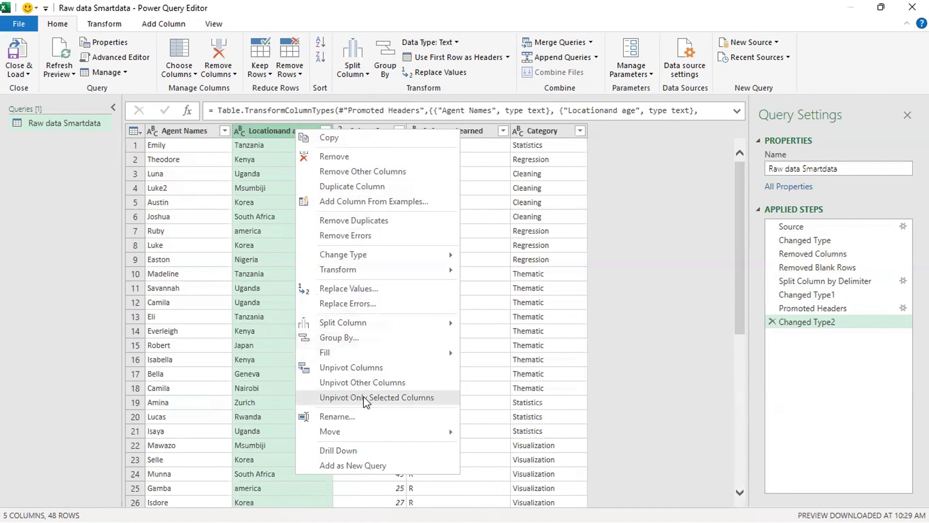
click(351, 419)
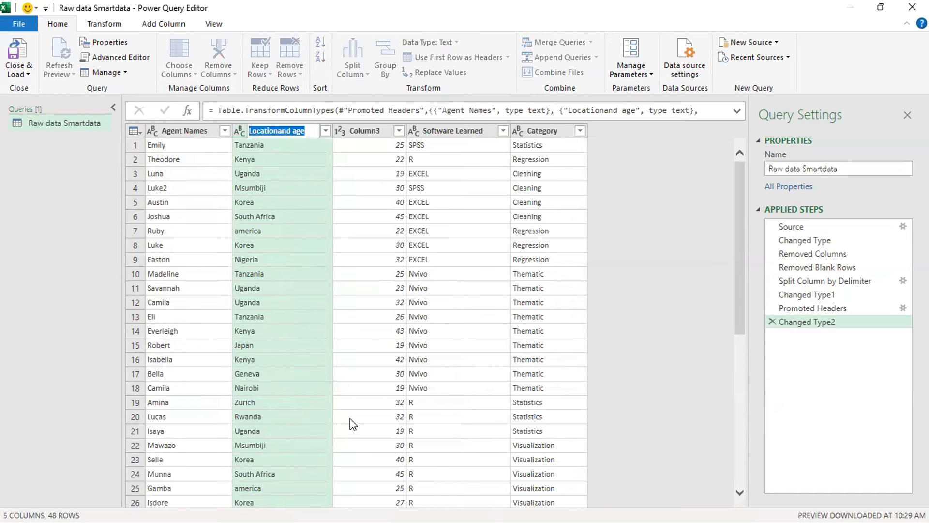
text(Location)
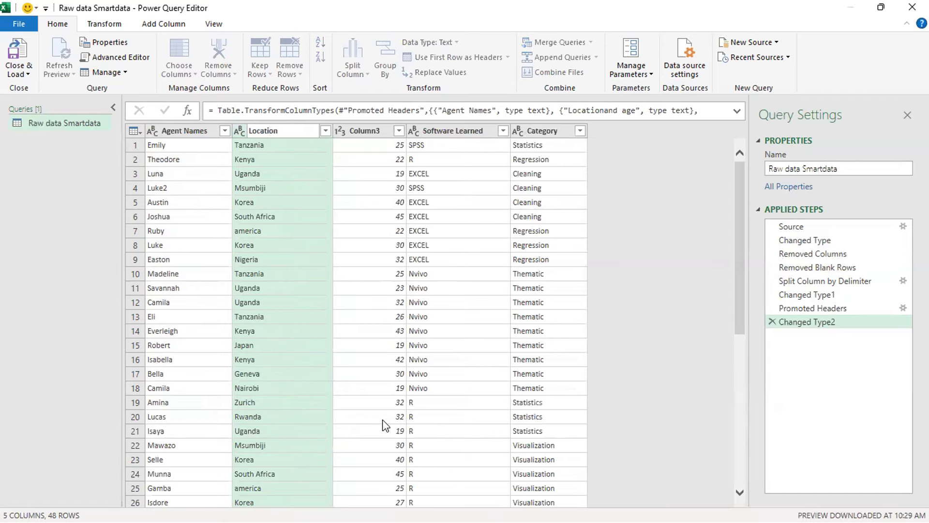
click(312, 285)
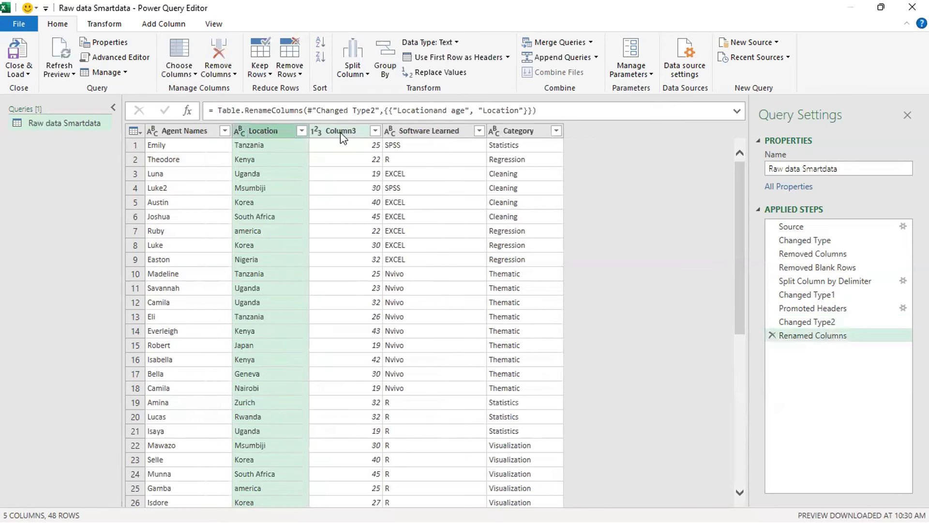
Rename the whole-number column Column3 to "Age" and look through the rows below.
click(353, 133)
right_click(354, 136)
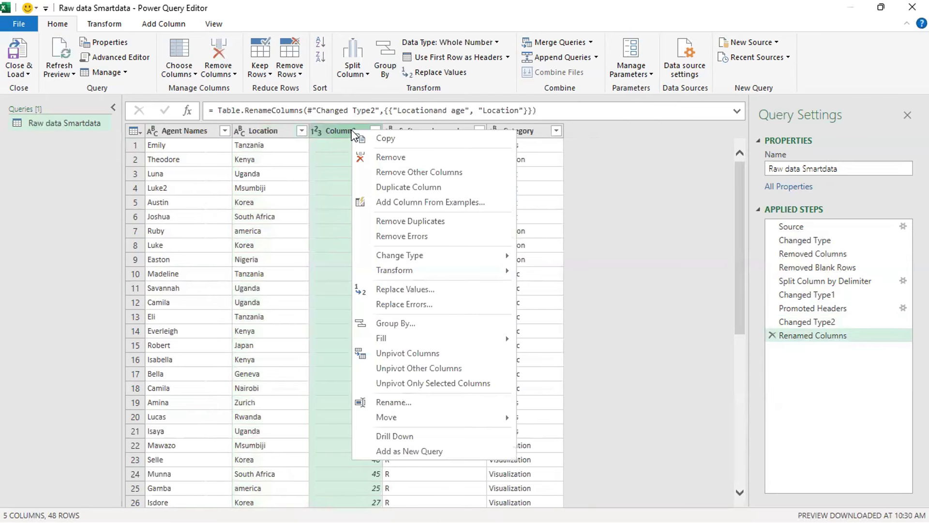
click(338, 129)
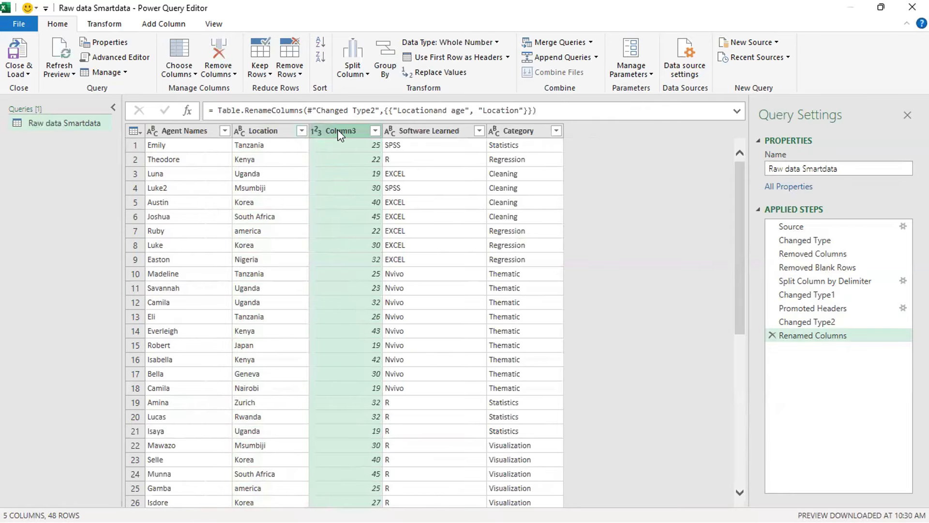
right_click(338, 130)
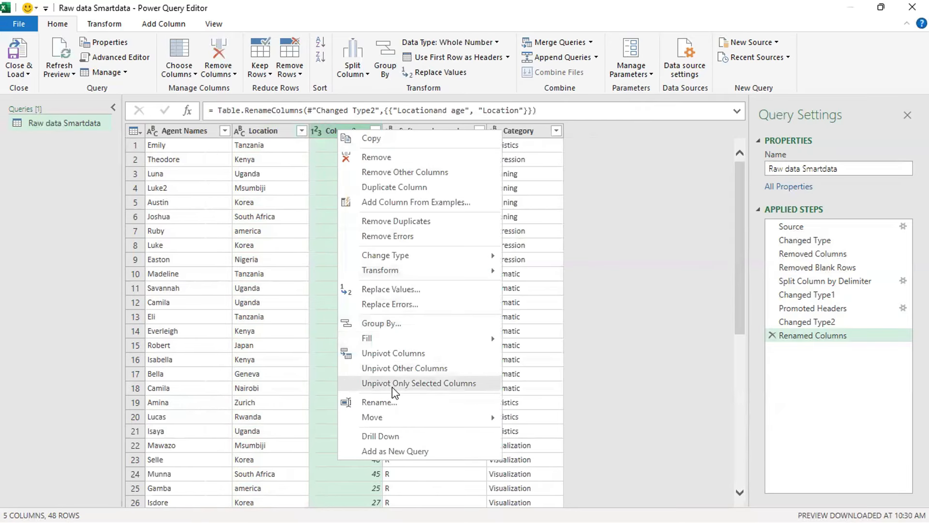
click(392, 403)
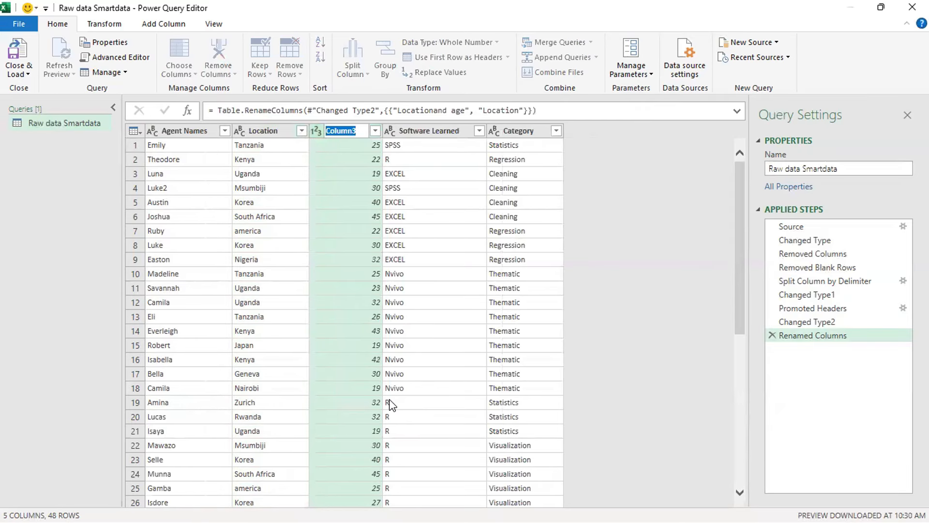
text(Age)
key(Return)
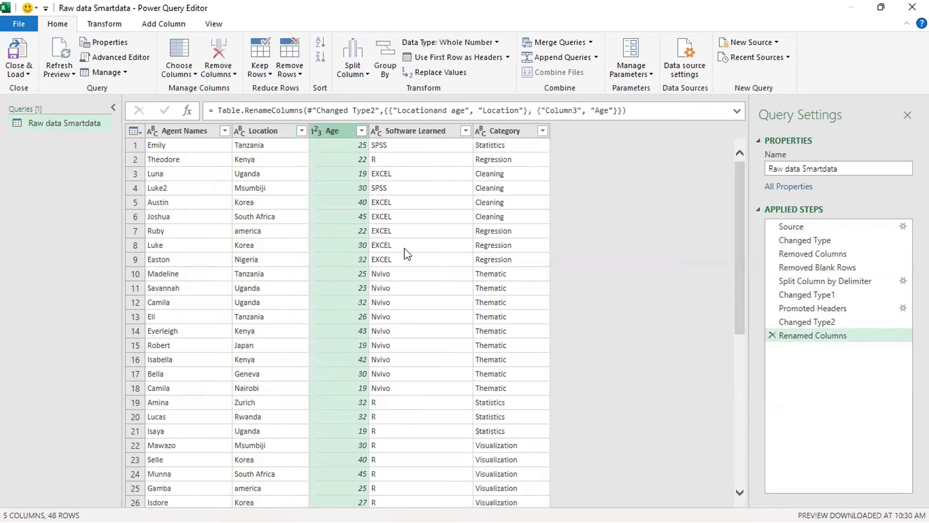
scroll(418, 290, down, 5)
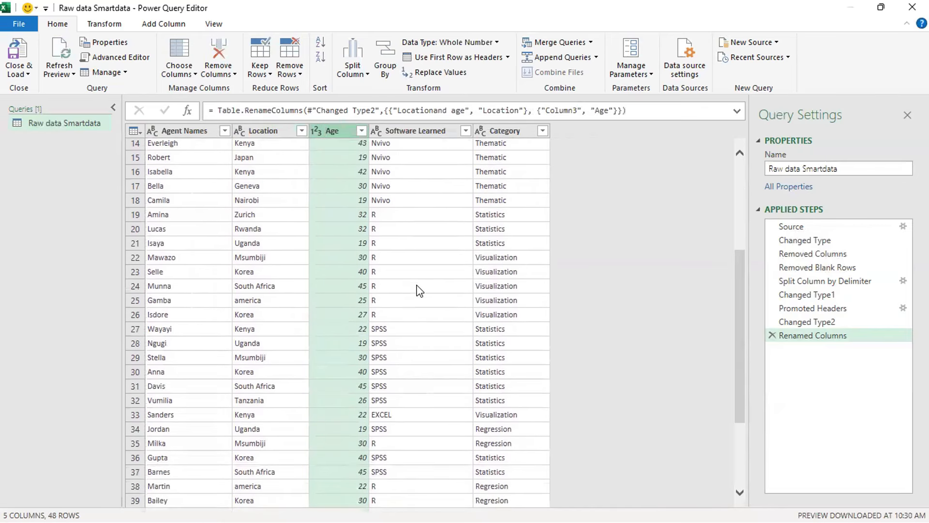
Check the rows for inconsistent text and capitalize each word in the Category column.
scroll(417, 290, up, 5)
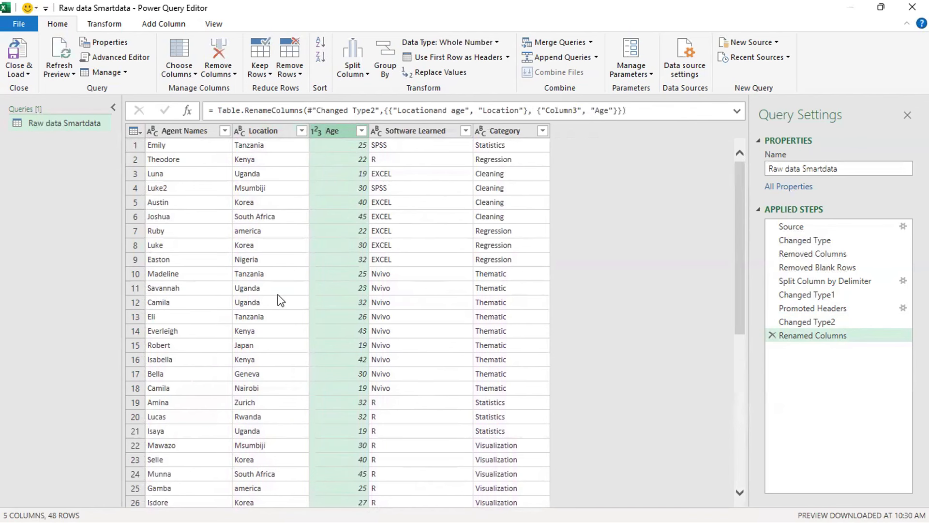
scroll(271, 324, down, 1)
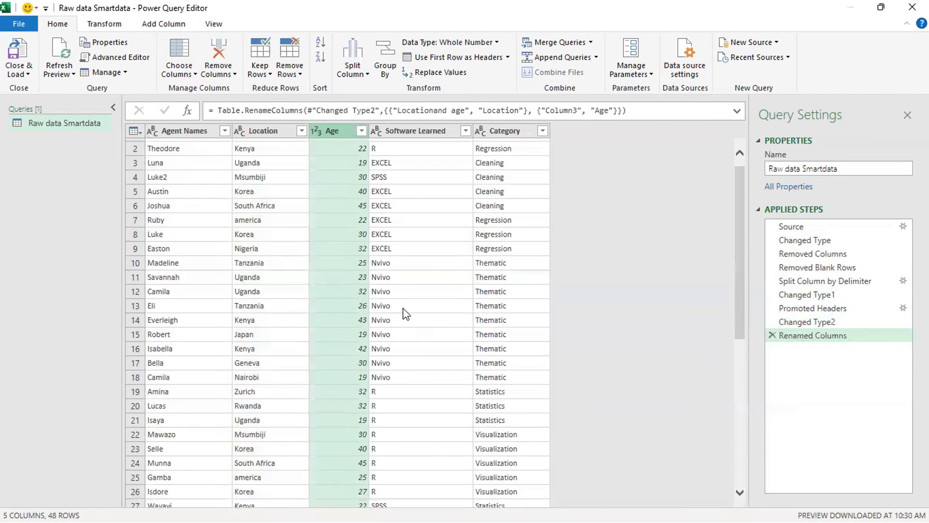
scroll(406, 313, up, 1)
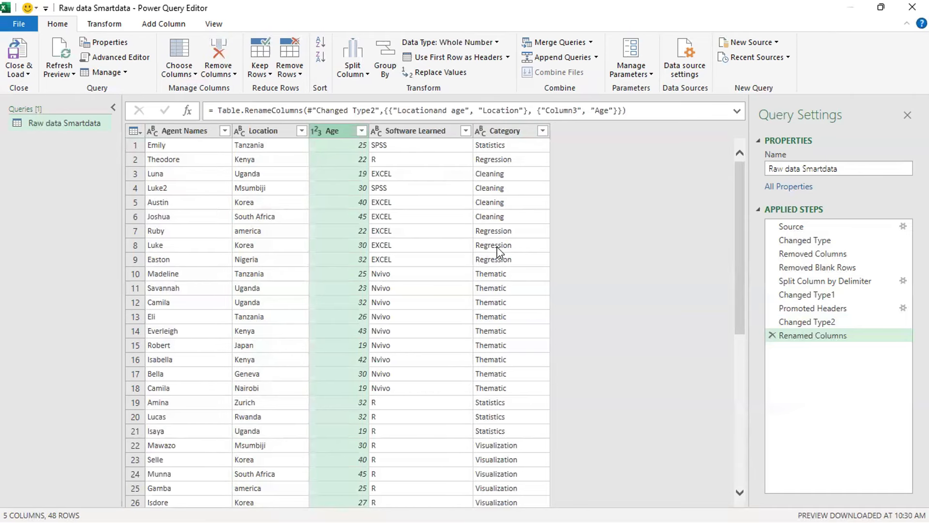
scroll(499, 343, down, 3)
scroll(499, 343, down, 7)
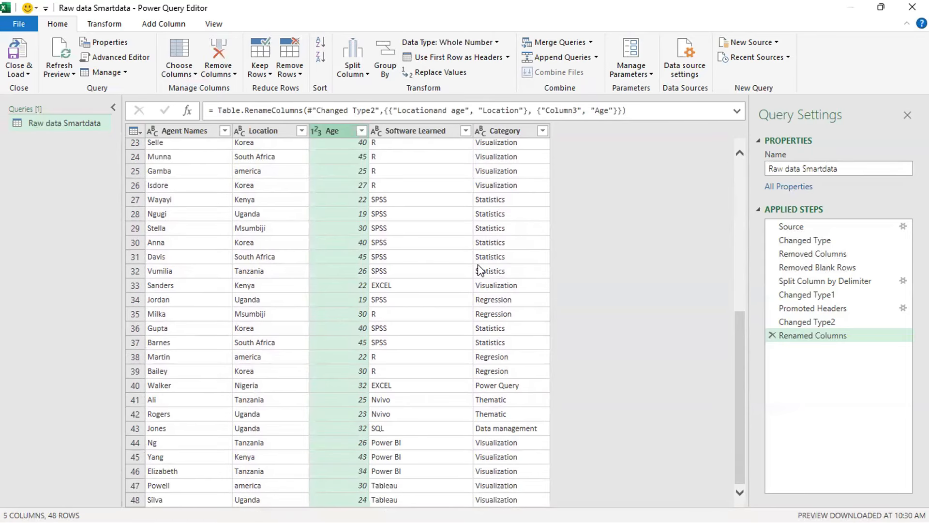
scroll(478, 265, up, 8)
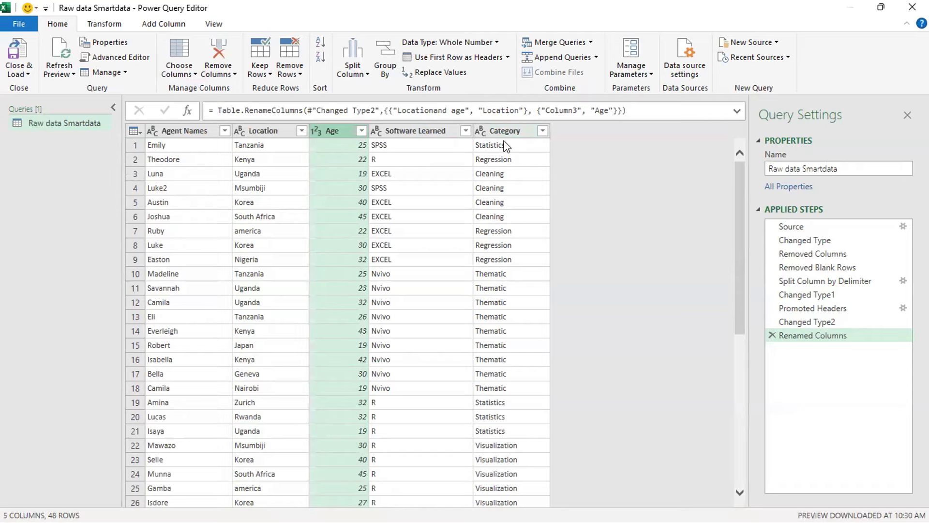
click(515, 131)
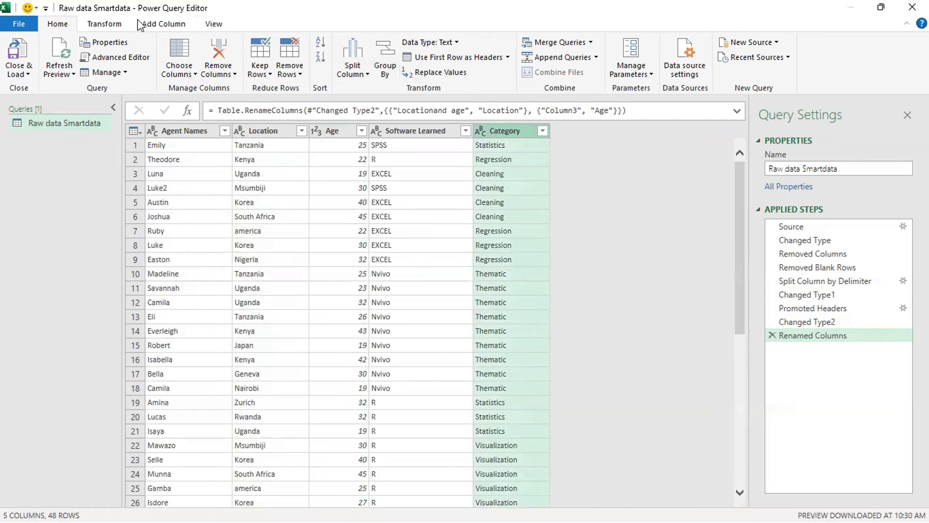
click(121, 25)
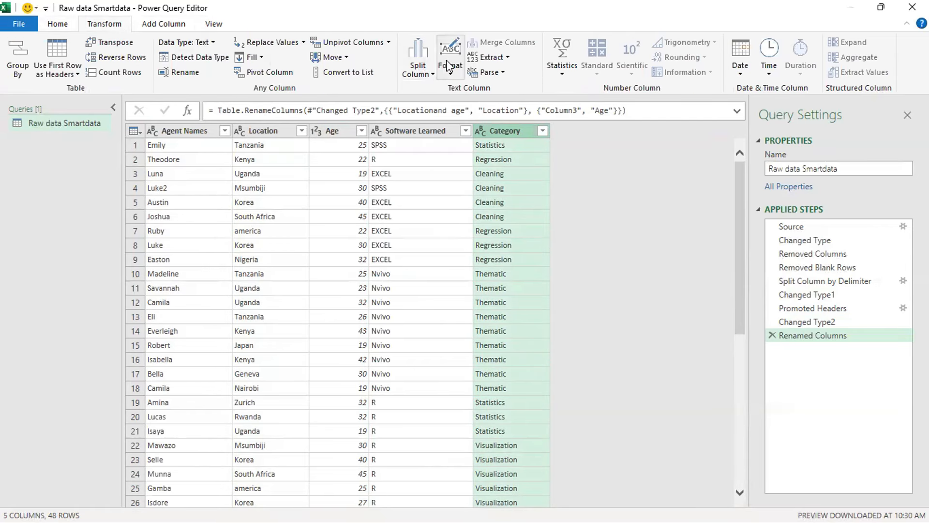
click(454, 74)
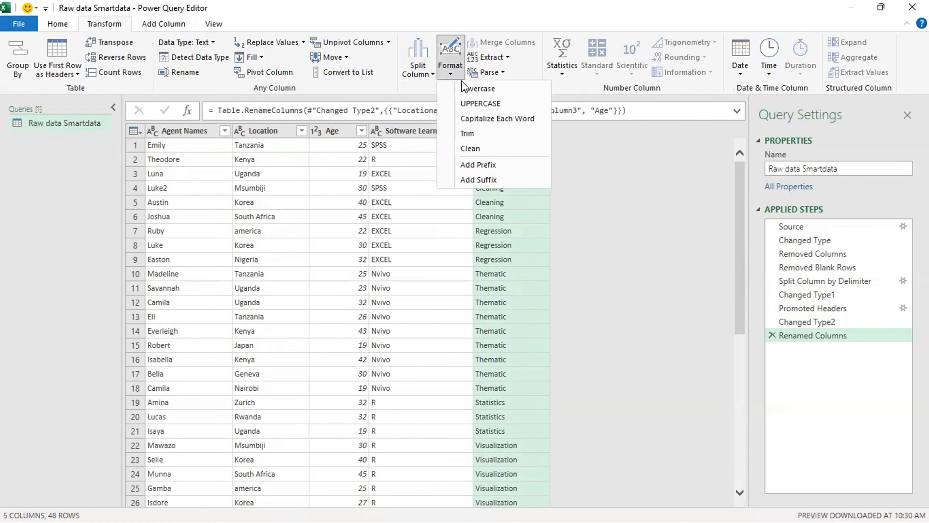
click(509, 120)
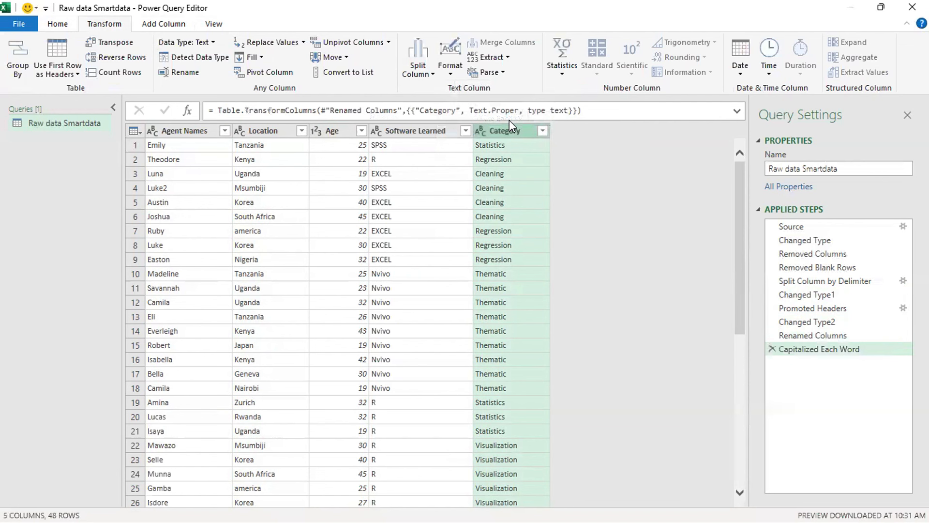
Apply the Capitalize Each Word format to the text in the Location column.
click(259, 132)
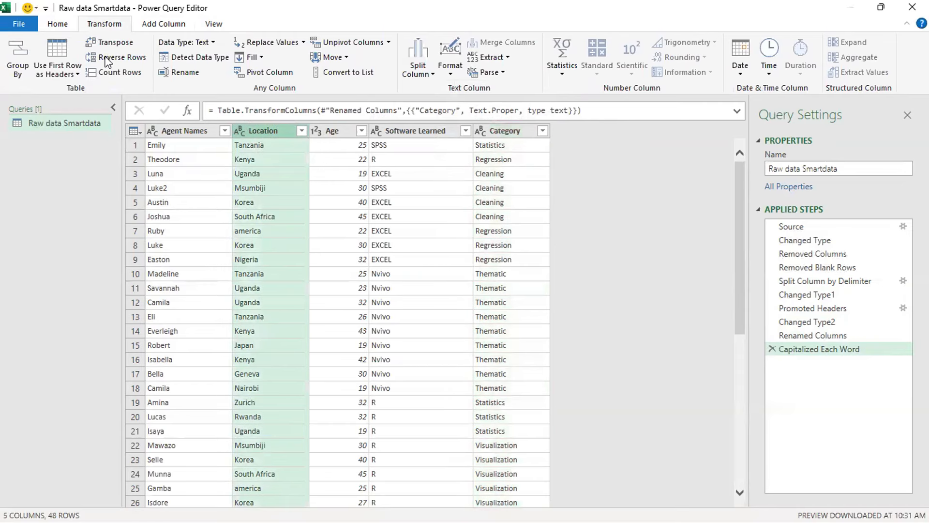
click(454, 68)
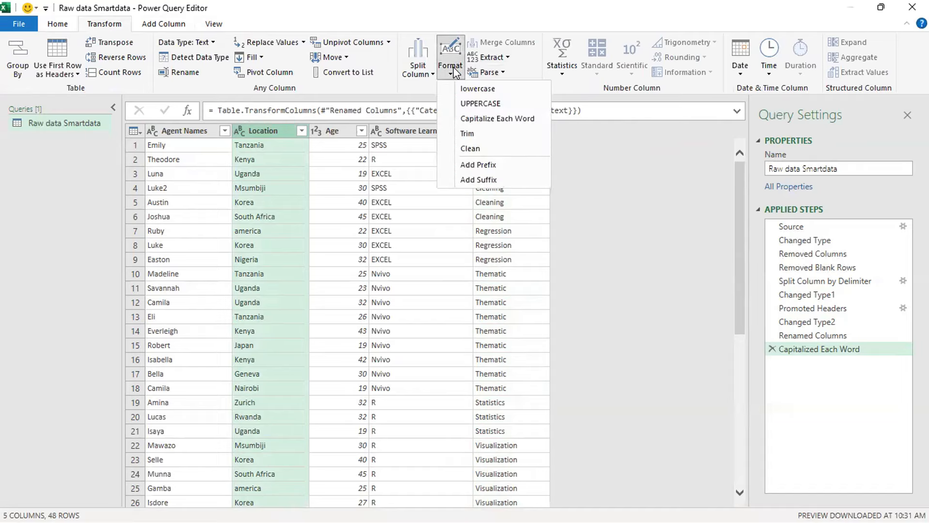
click(478, 119)
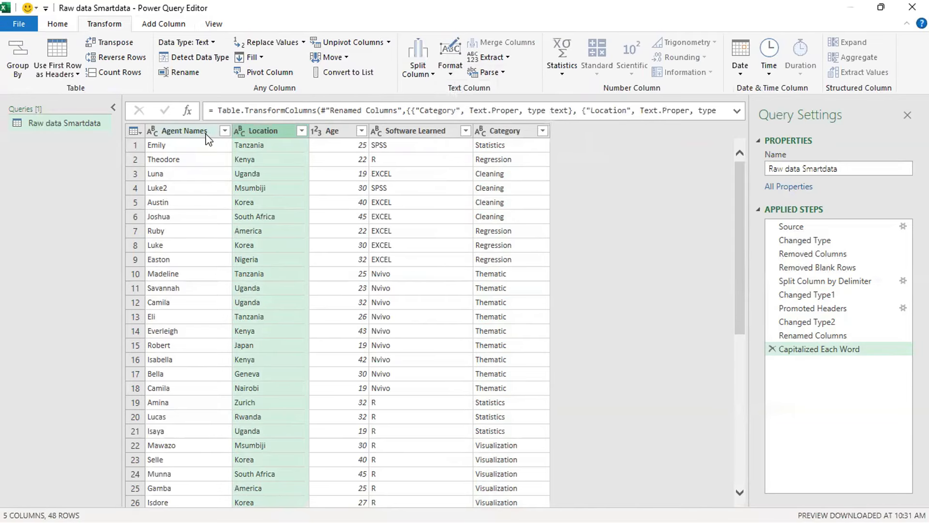
Apply the Capitalize Each Word format to the Agent Names column.
click(179, 132)
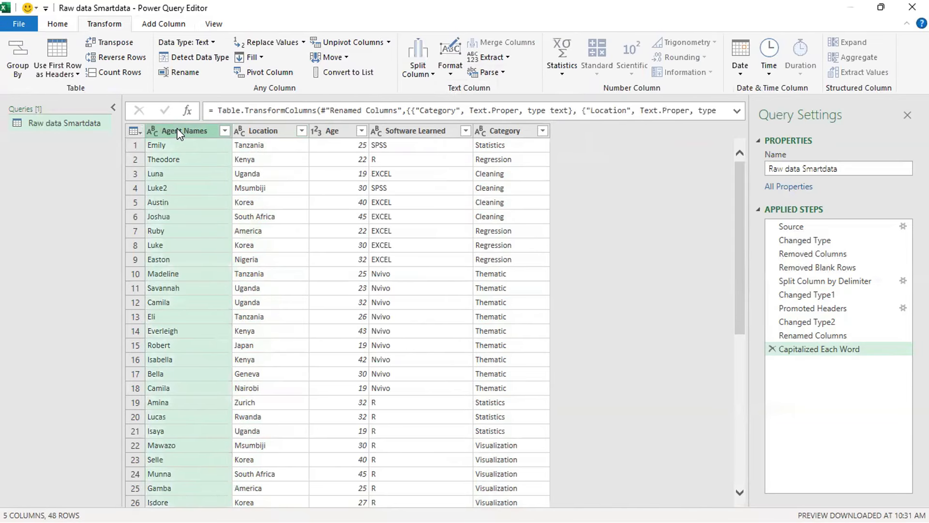
click(450, 73)
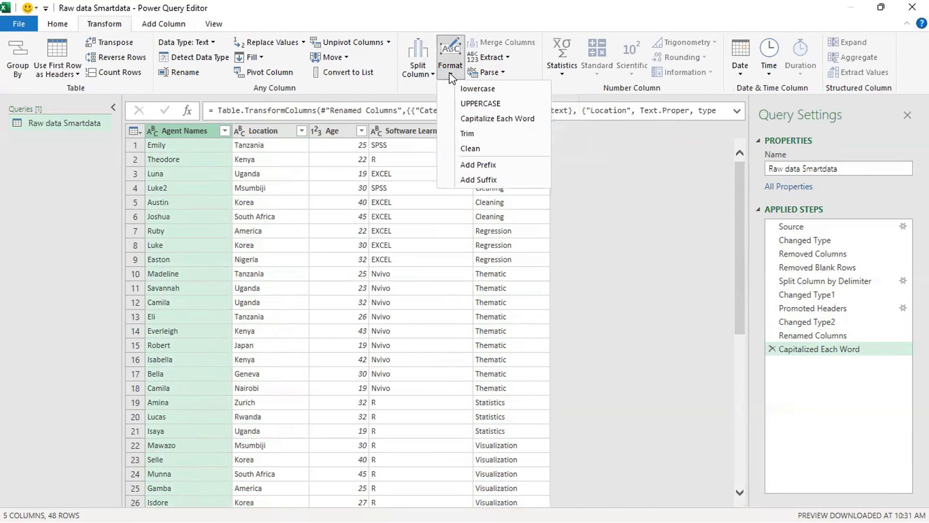
click(488, 119)
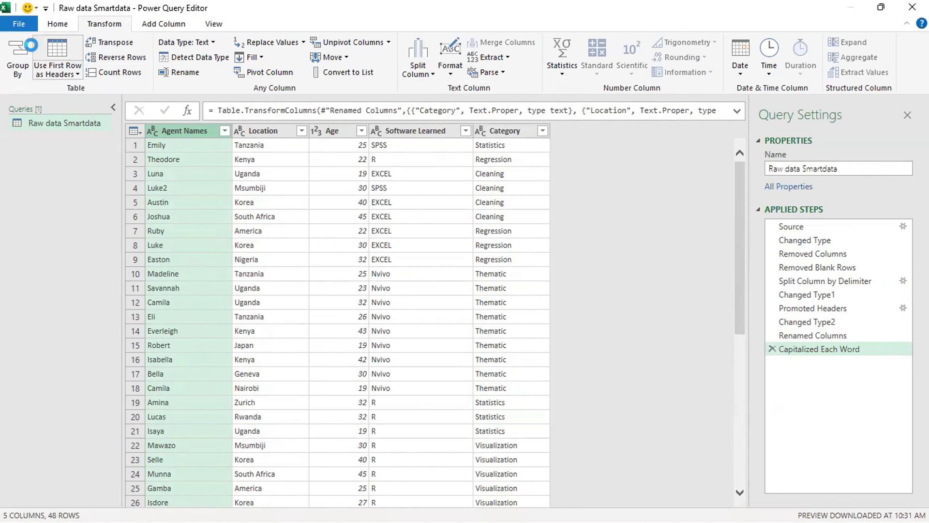
Close the query and load the cleaned Raw data Smartdata table into the workbook, and look over its rows.
click(15, 23)
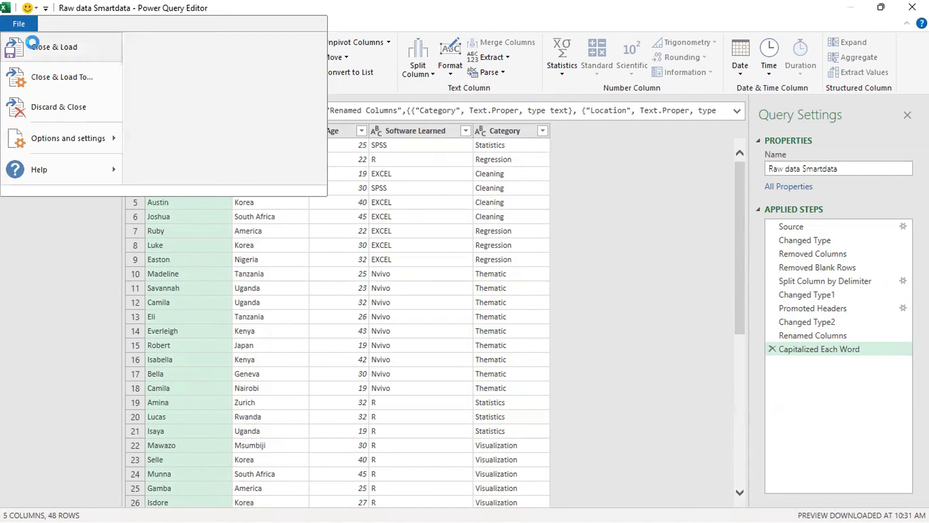
click(39, 47)
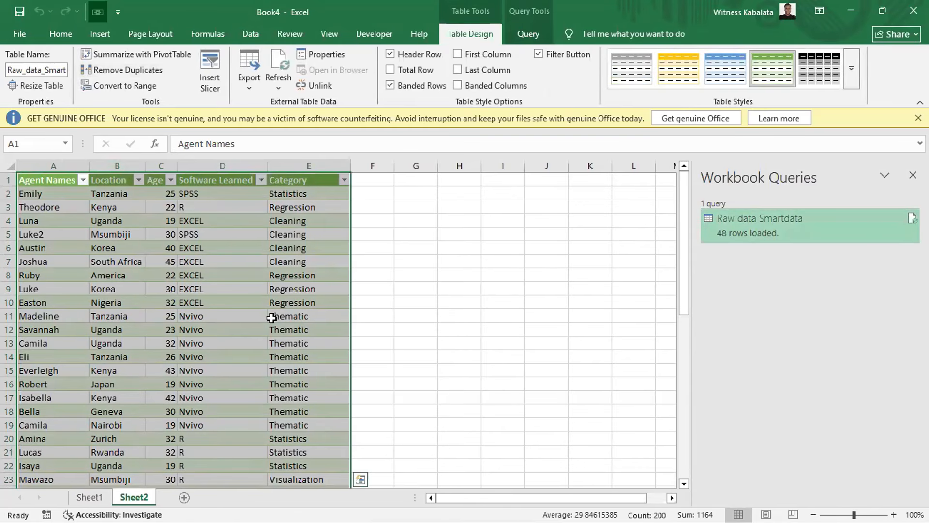
scroll(271, 317, down, 1)
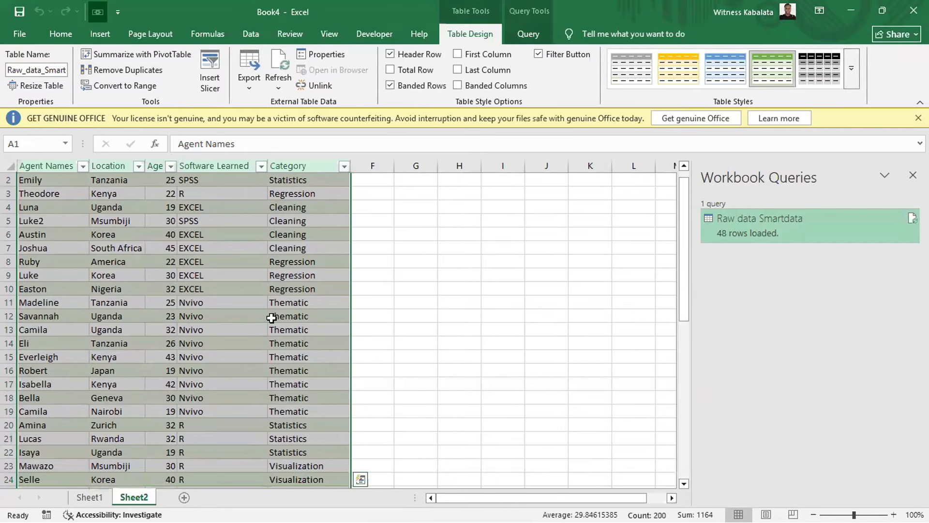
scroll(271, 318, down, 1)
scroll(272, 318, up, 1)
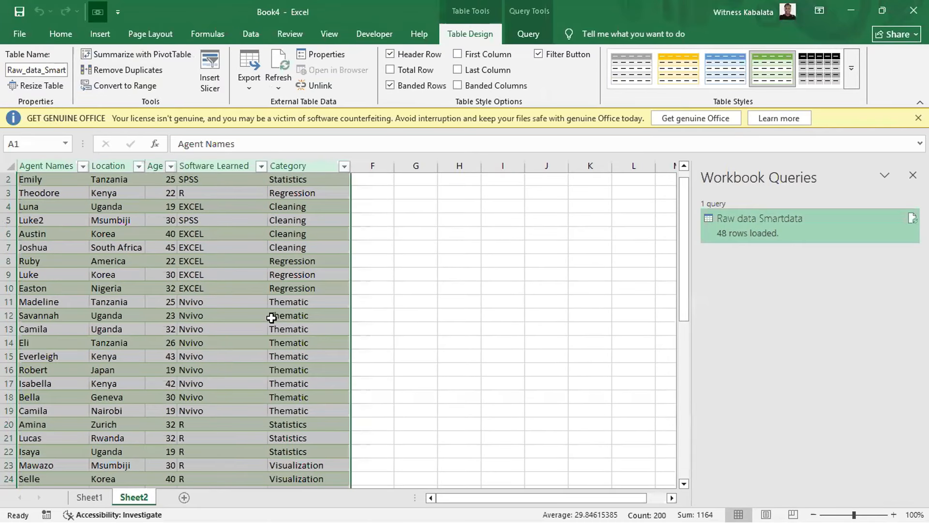